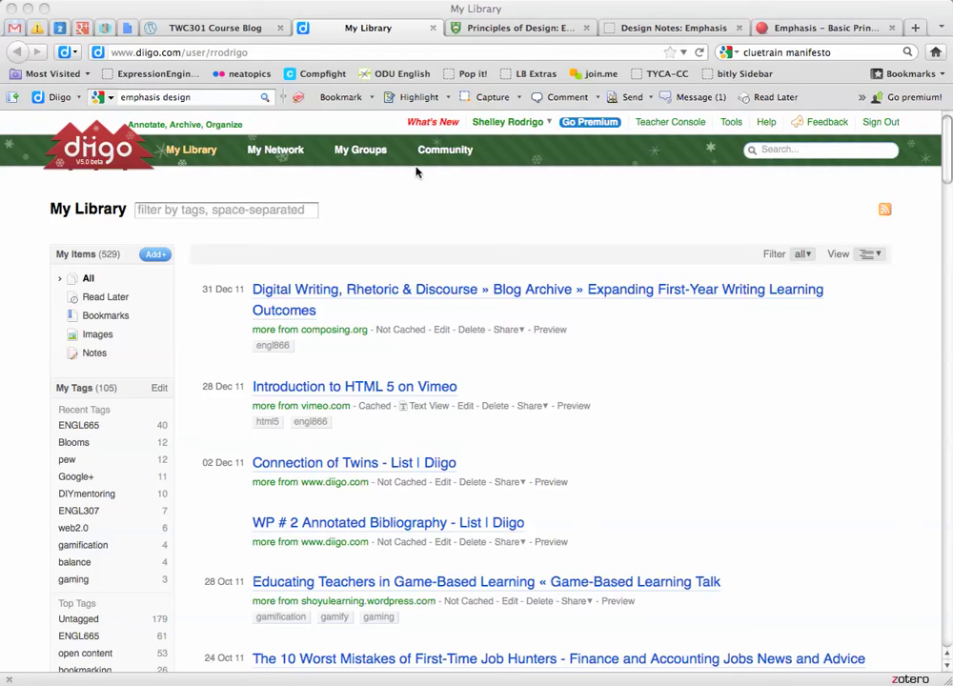
Start bookmarking the Principles of Design: Emphasis page with the note 'Summary / Tips/ideas you liked.'
left_click(733, 124)
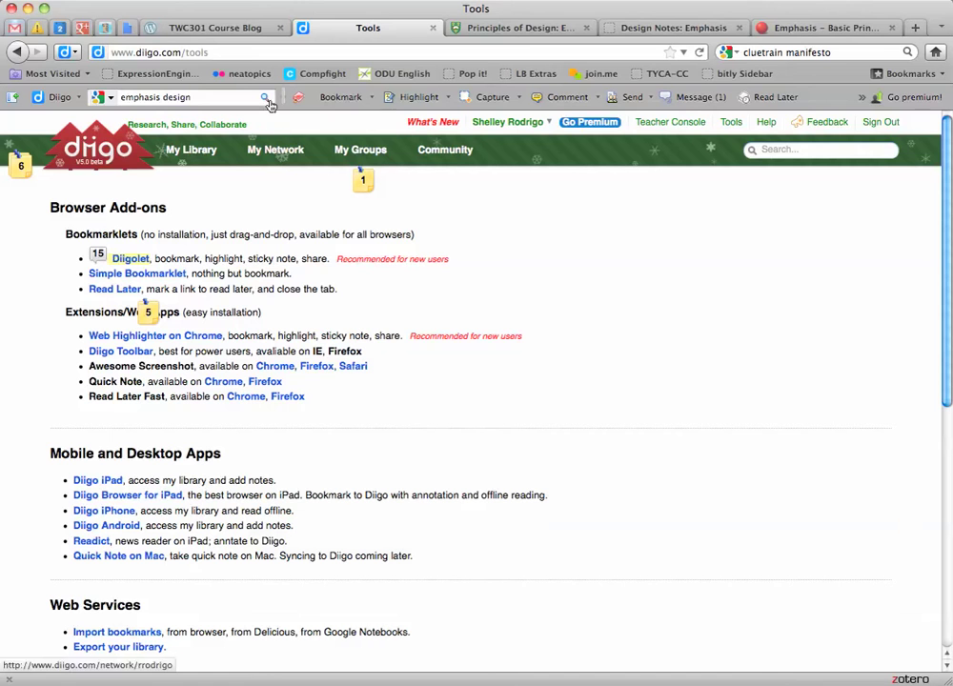
left_click(192, 149)
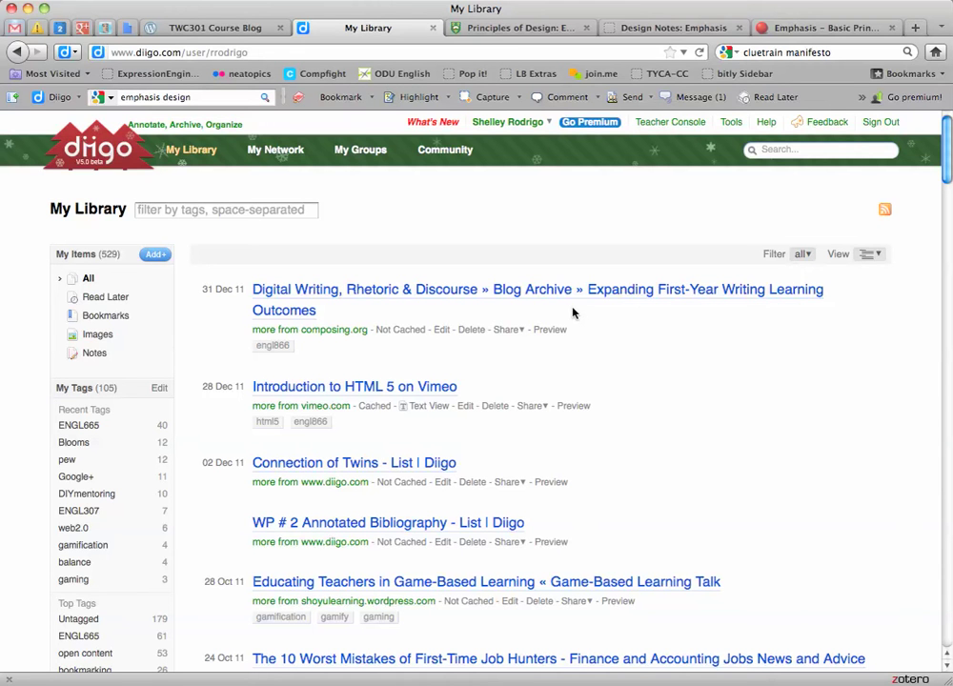
left_click(519, 28)
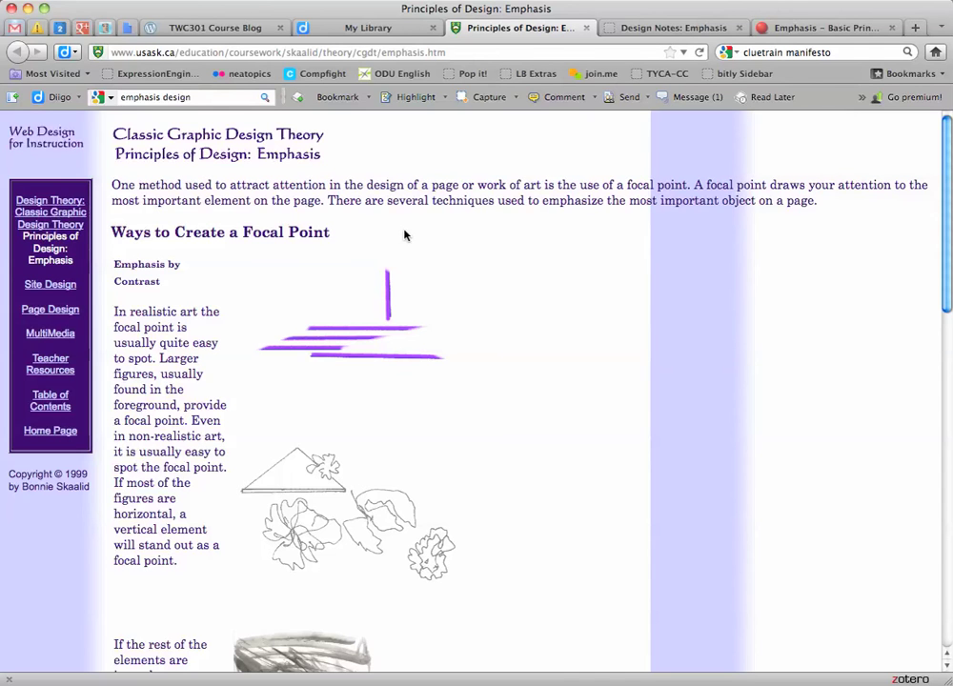
left_click(338, 97)
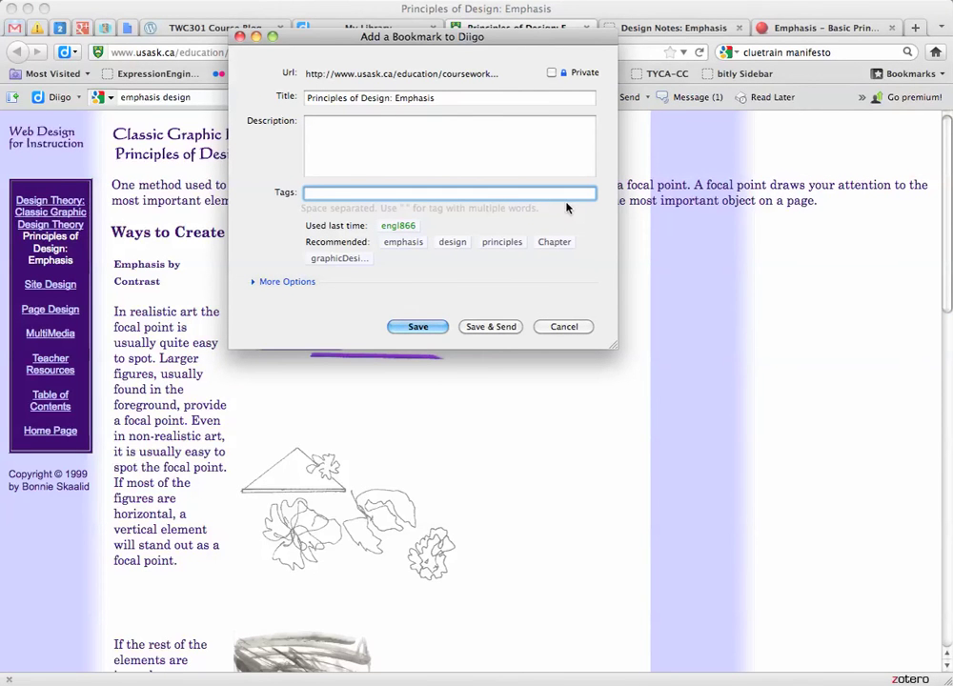
left_click(525, 157)
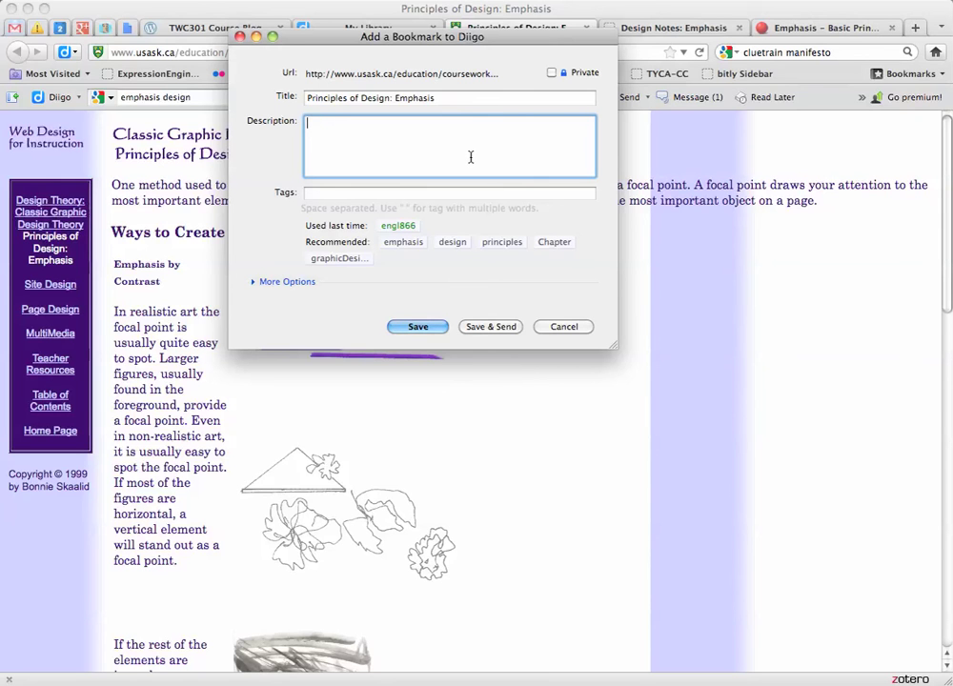
type("Summary")
key("Return")
type("Tips/ideas you lik")
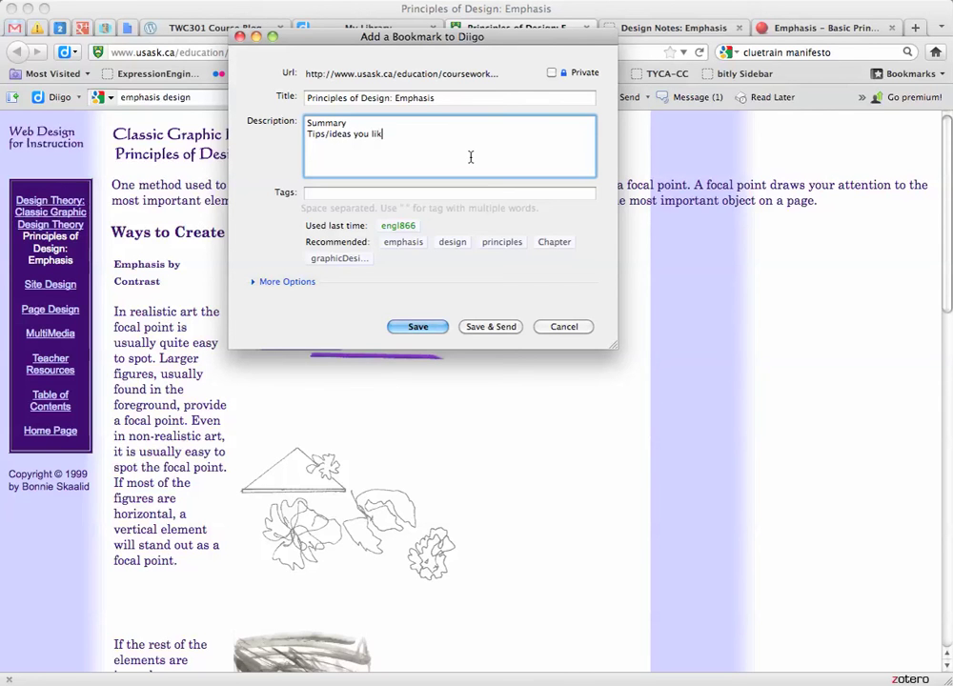
type("ed.")
Tag the bookmark TWC301, emphasis and Chapter2, then save it
key("Tab")
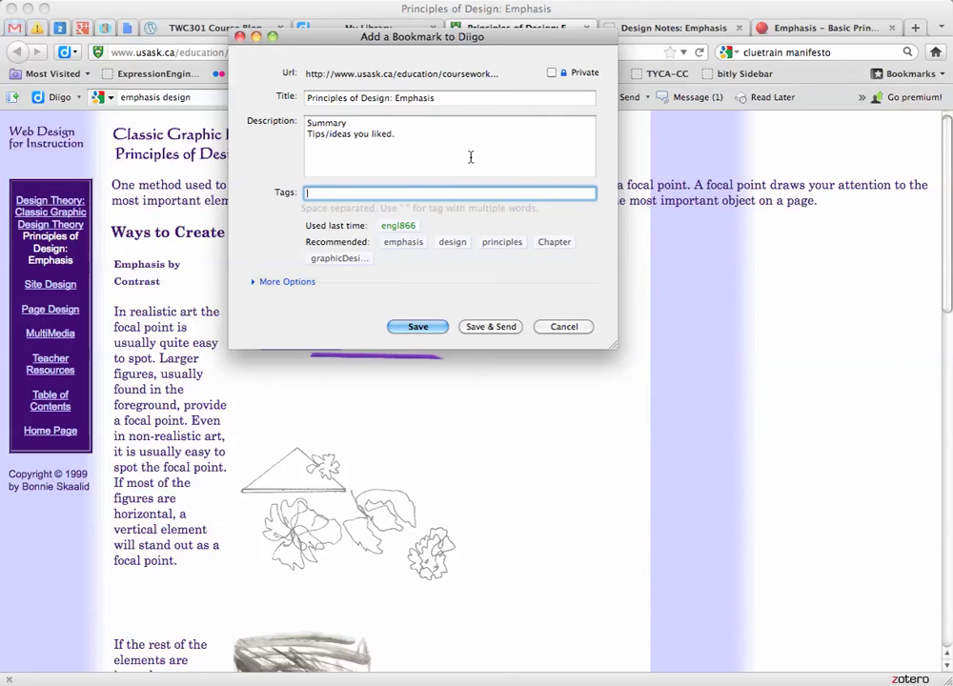
type("TWC")
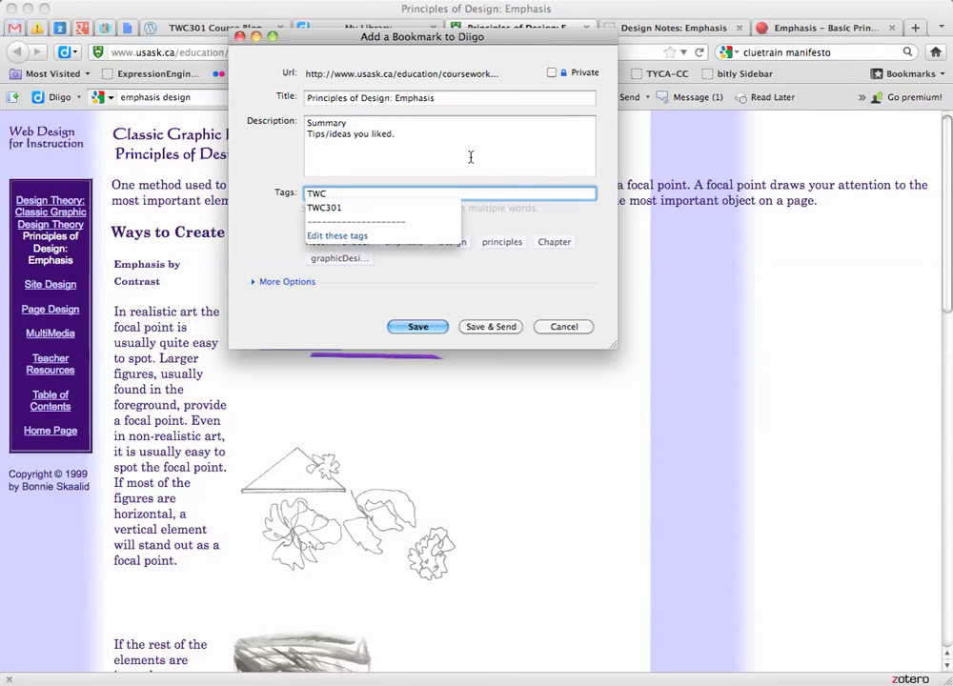
key("Down")
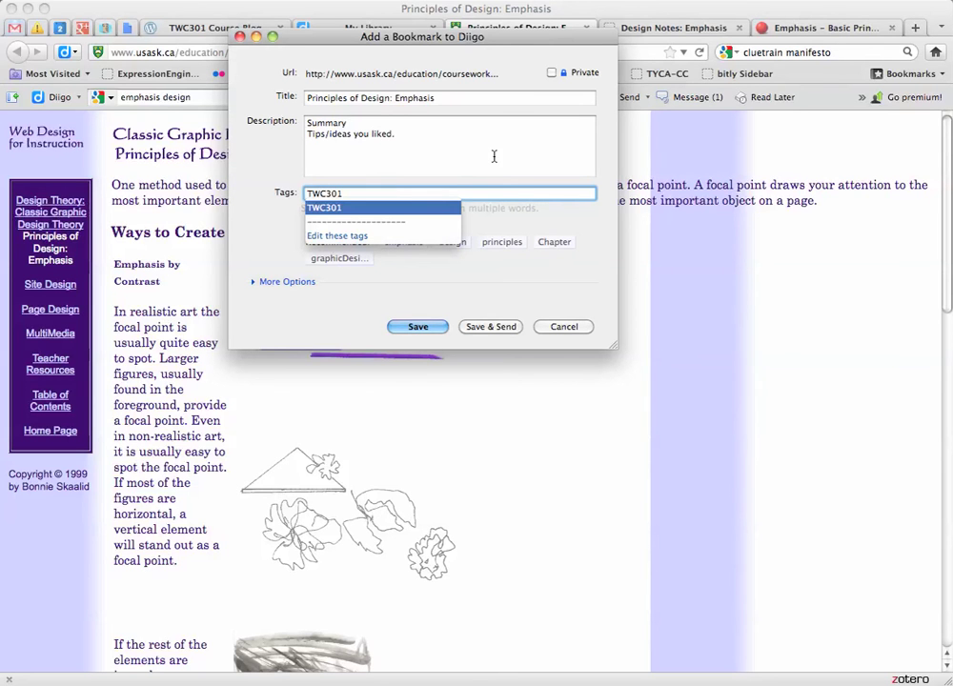
key("Return")
type("emph")
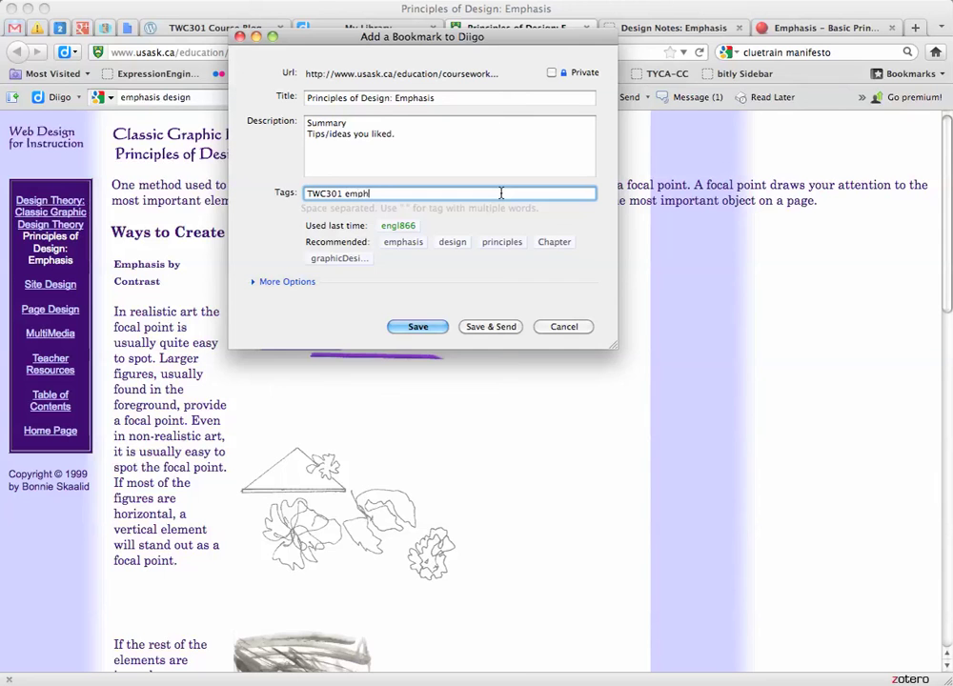
type("asis Chapter 2")
key("BackSpace")
left_click(418, 326)
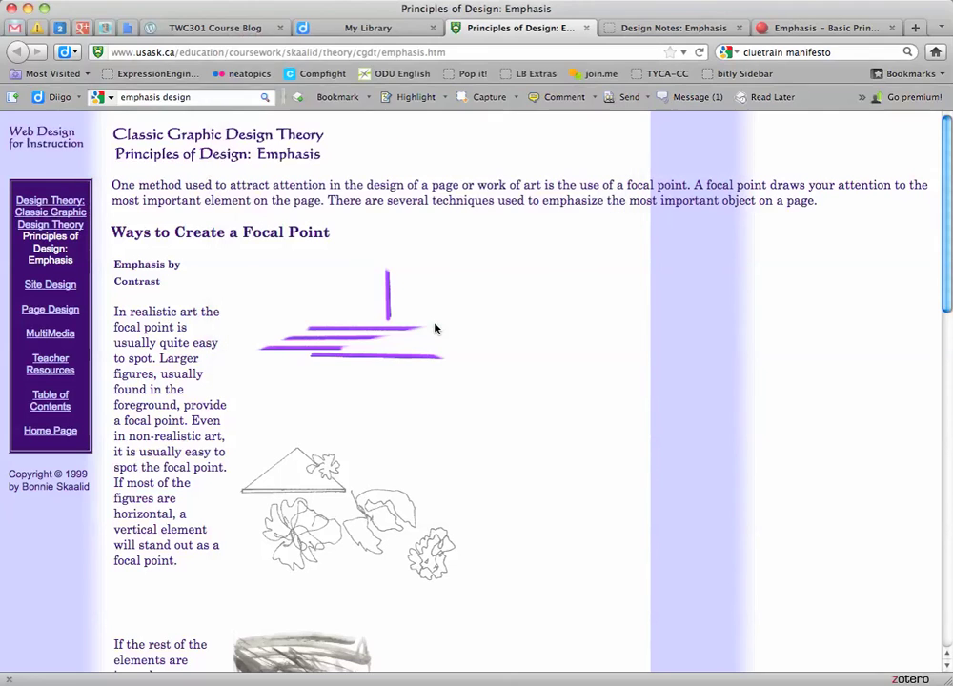
Start bookmarking the Design Notes: Emphasis page with the note 'Summary / Things I liked'
left_click(648, 29)
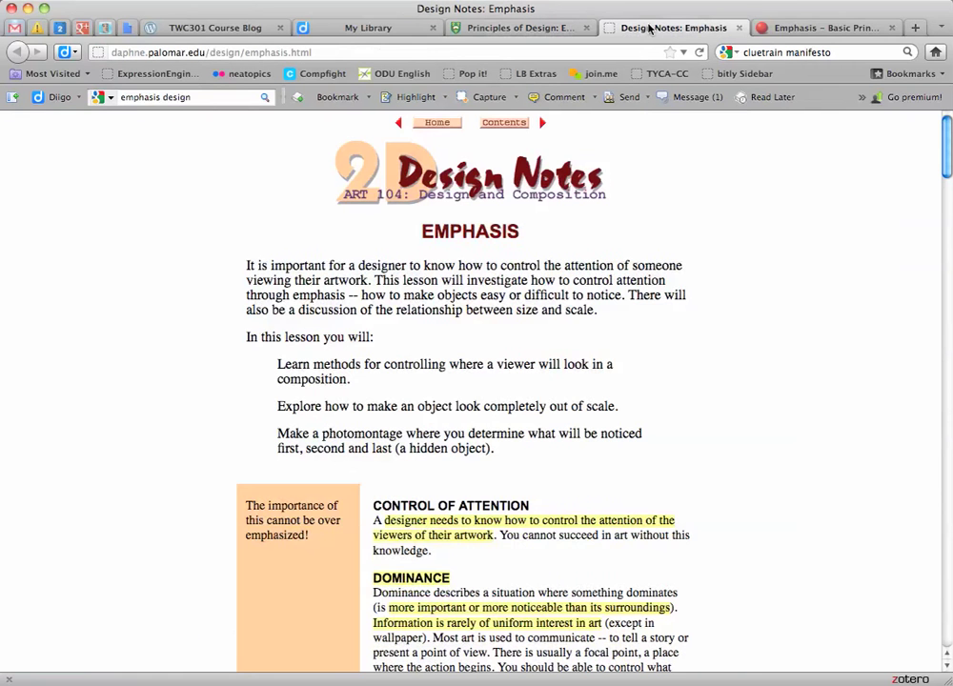
left_click(331, 97)
left_click(372, 150)
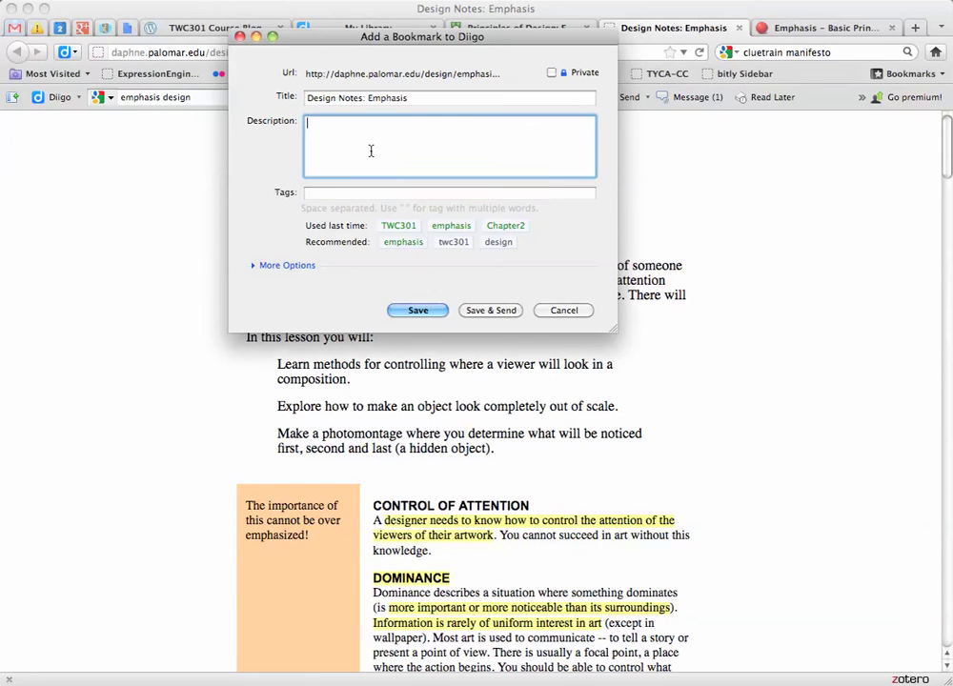
type("Summary")
key("Return")
type("Things I liked")
Tag it TWC301, emphasis and Chapter2, save, and go to the About.com Emphasis page
key("Tab")
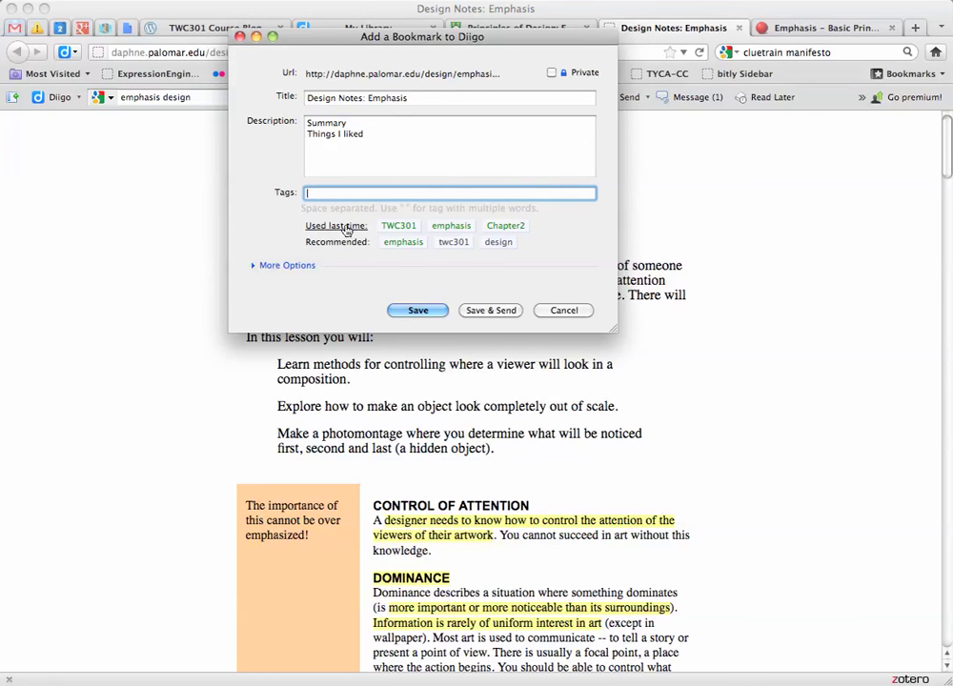
left_click(399, 226)
left_click(451, 226)
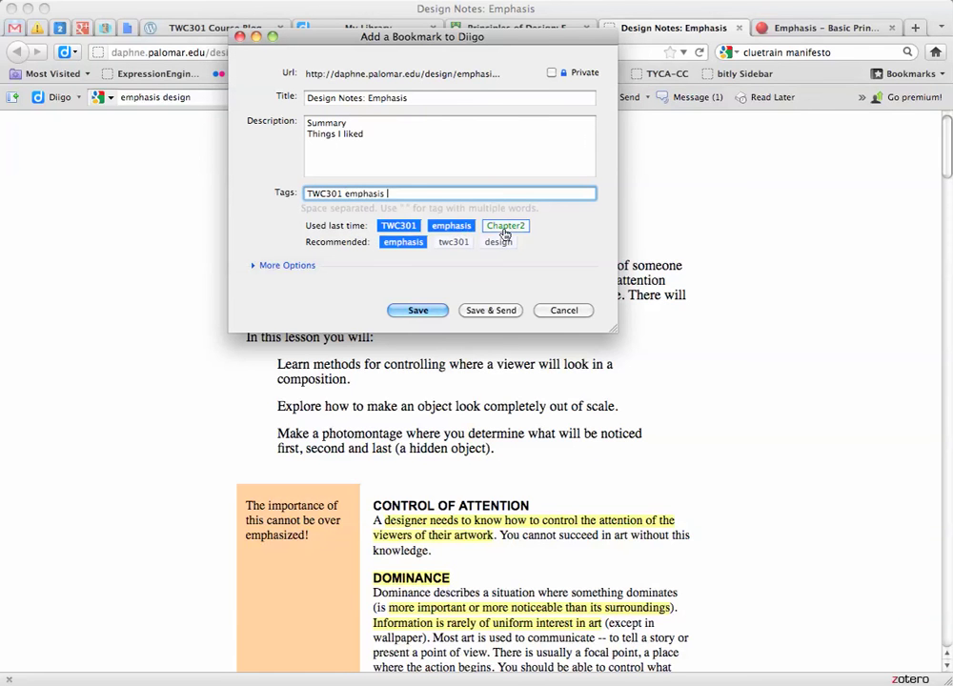
left_click(505, 225)
left_click(434, 312)
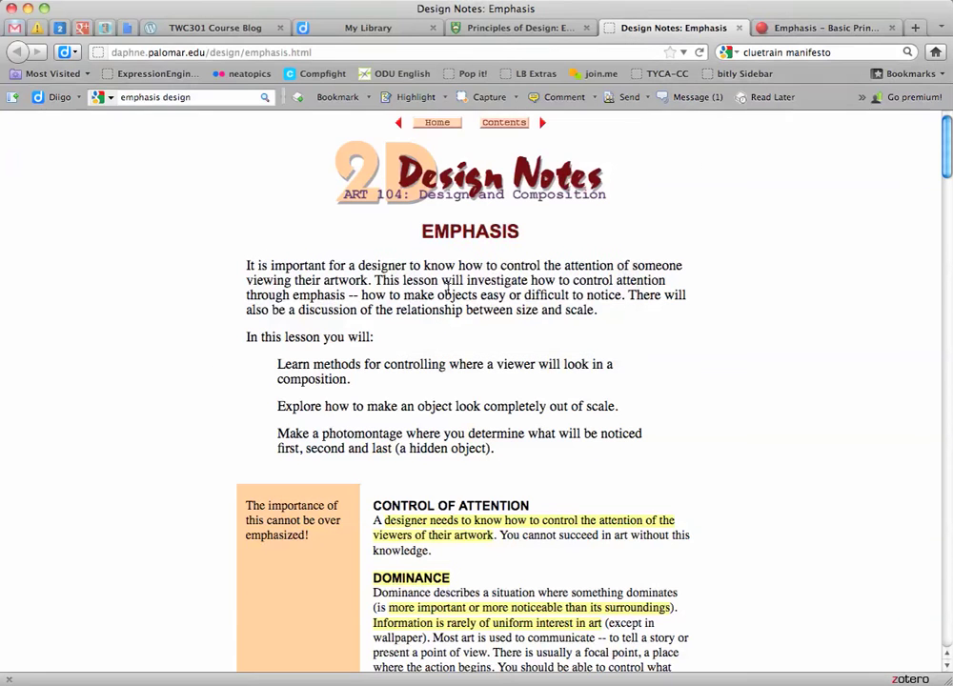
left_click(785, 31)
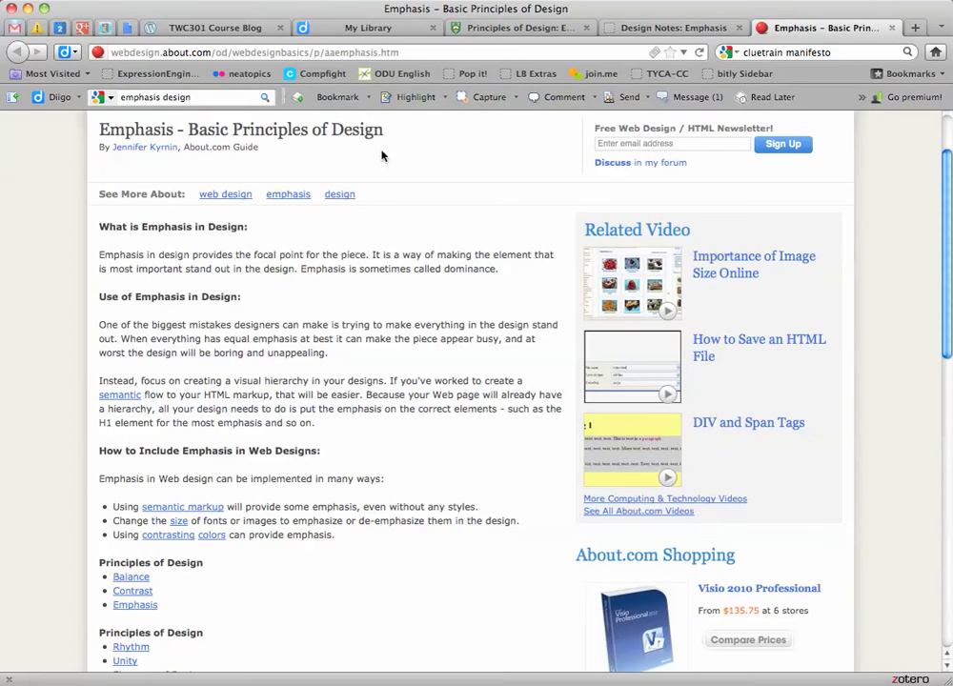
Save the About.com Emphasis article with note 'summary tips & tricks' and tags TWC301, emphasis, Chapter2
left_click(338, 97)
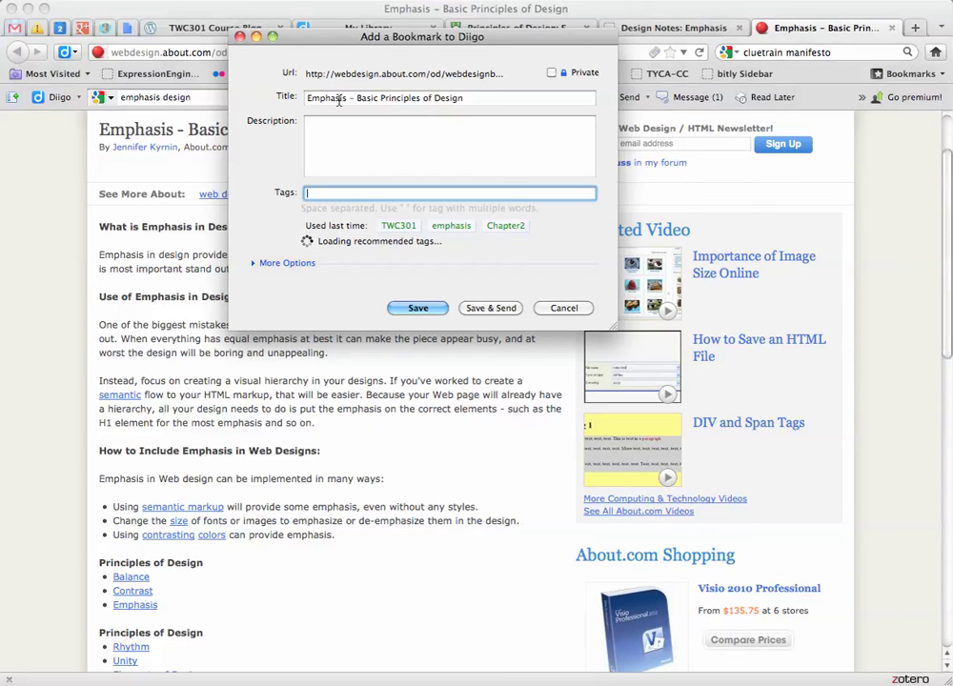
left_click(384, 168)
type("summary ")
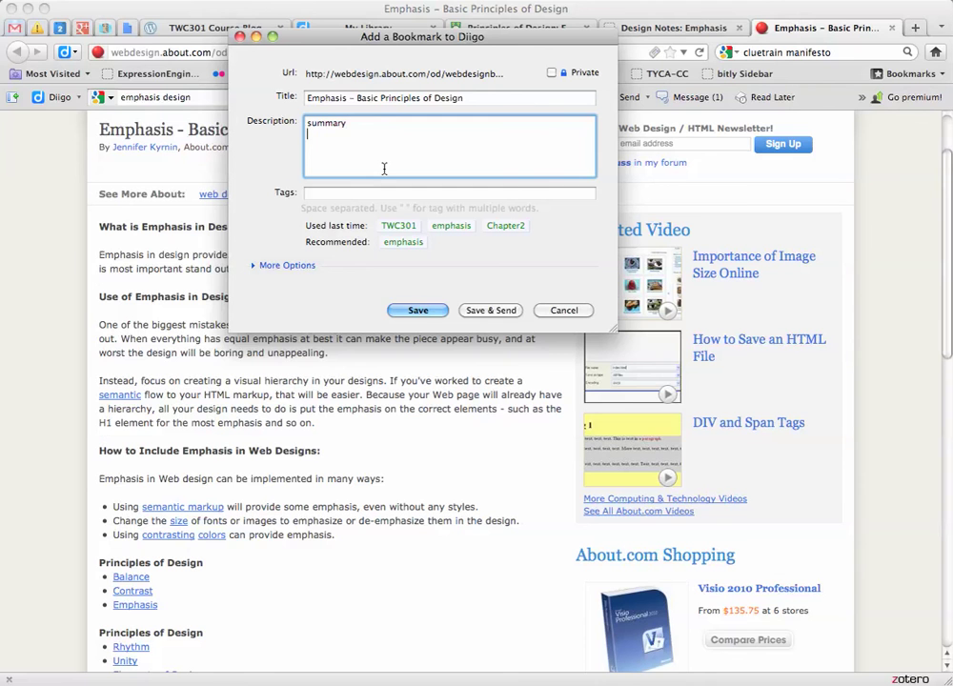
type("tips & tricks")
key("Tab")
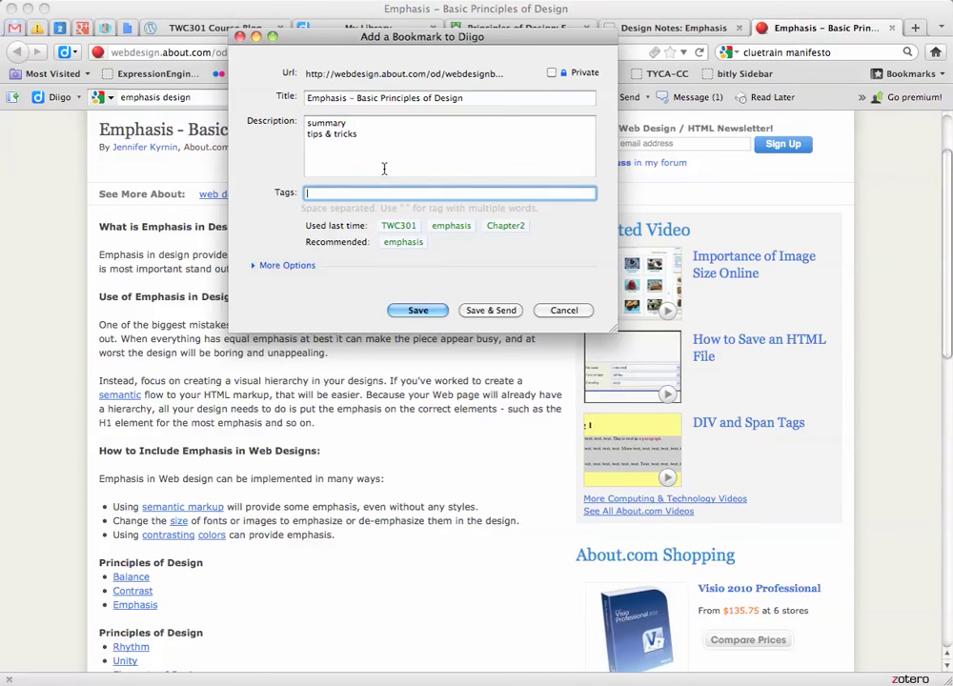
left_click(398, 226)
left_click(464, 230)
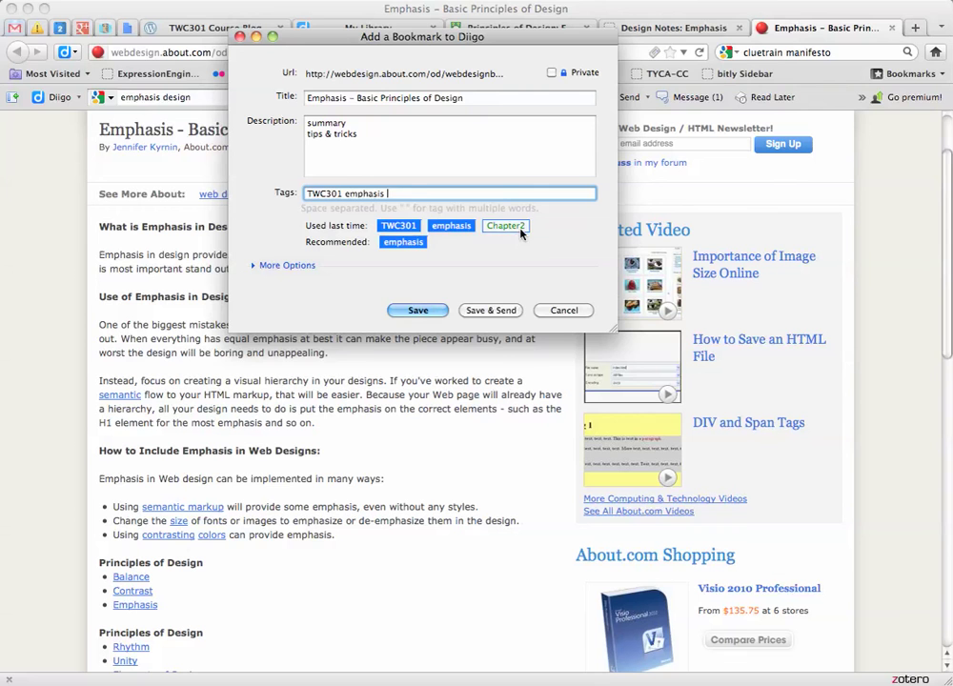
left_click(505, 225)
left_click(419, 310)
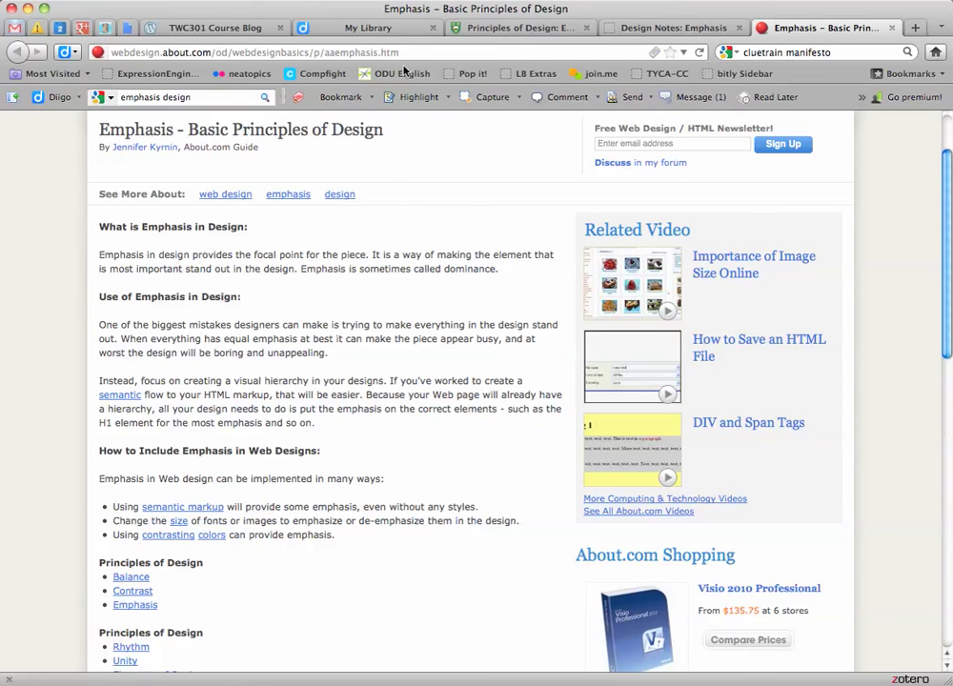
Reload My Library to list the three new Chapter2 bookmarks and edit Emphasis - Basic Principles of Design
left_click(391, 30)
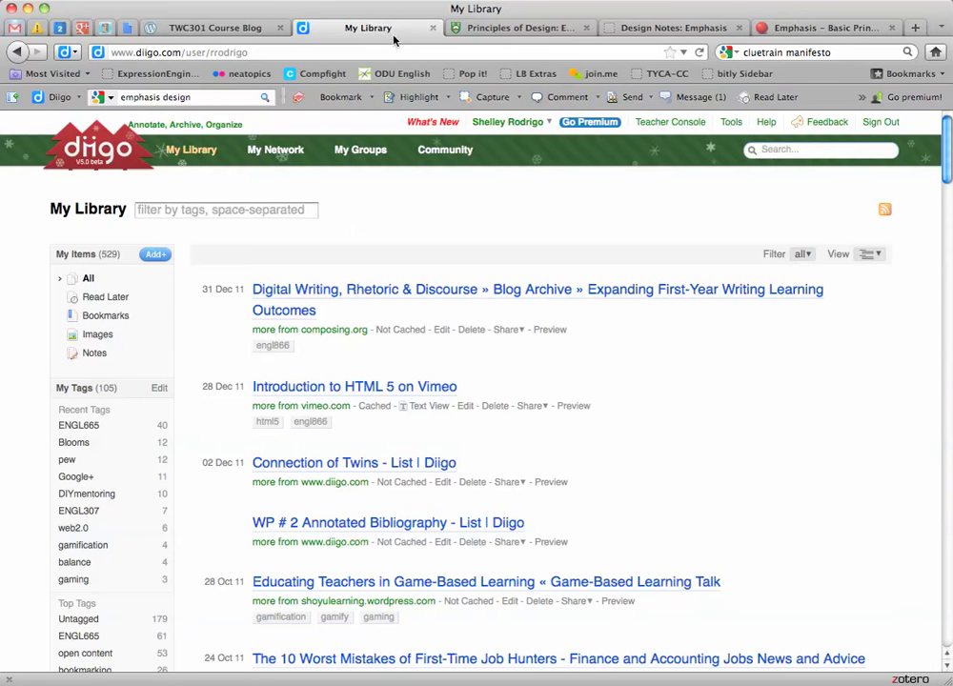
left_click(193, 152)
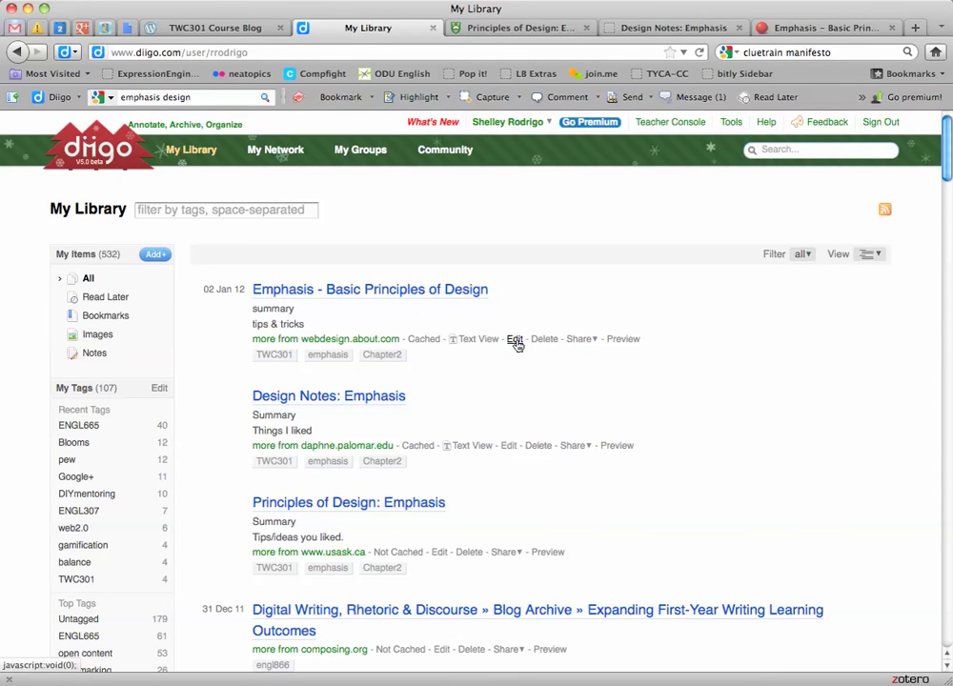
left_click(514, 340)
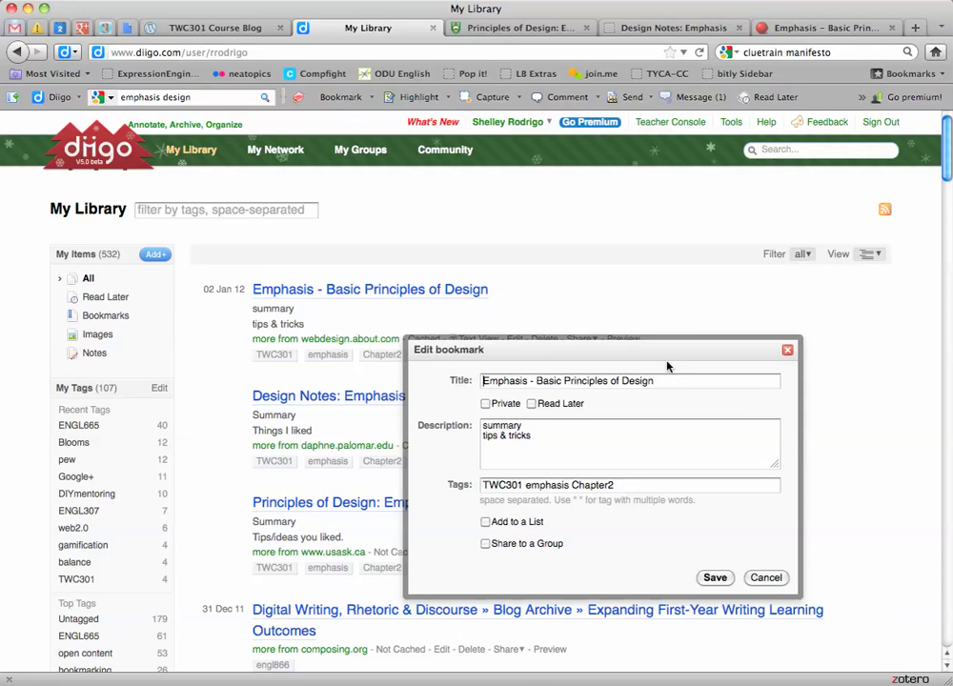
Save the Emphasis - Basic Principles of Design bookmark after removing a mistyped title prefix
type("DD#2")
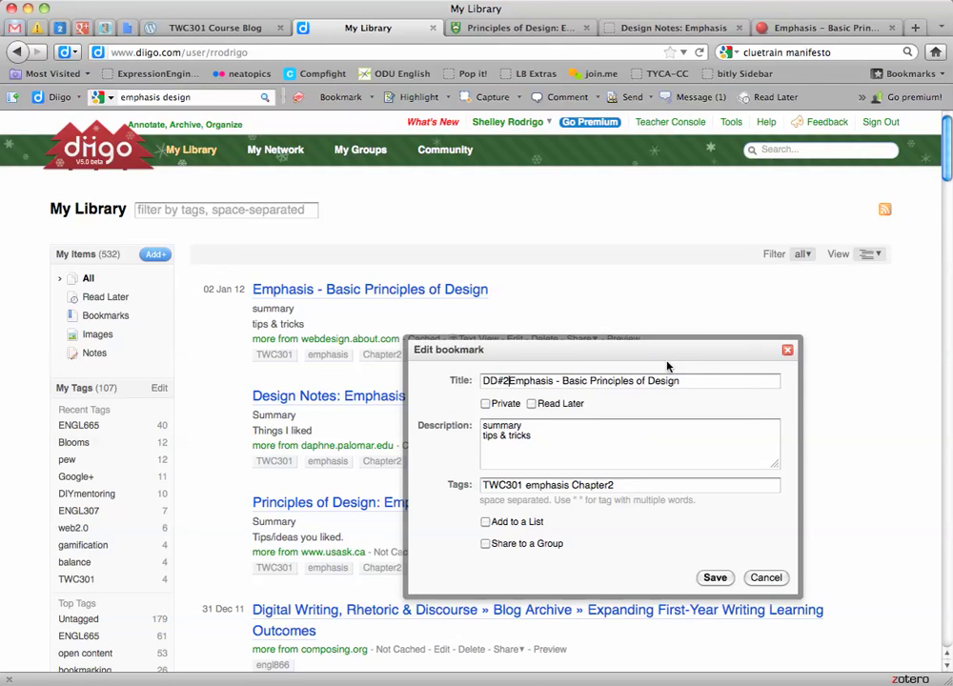
type("HW#")
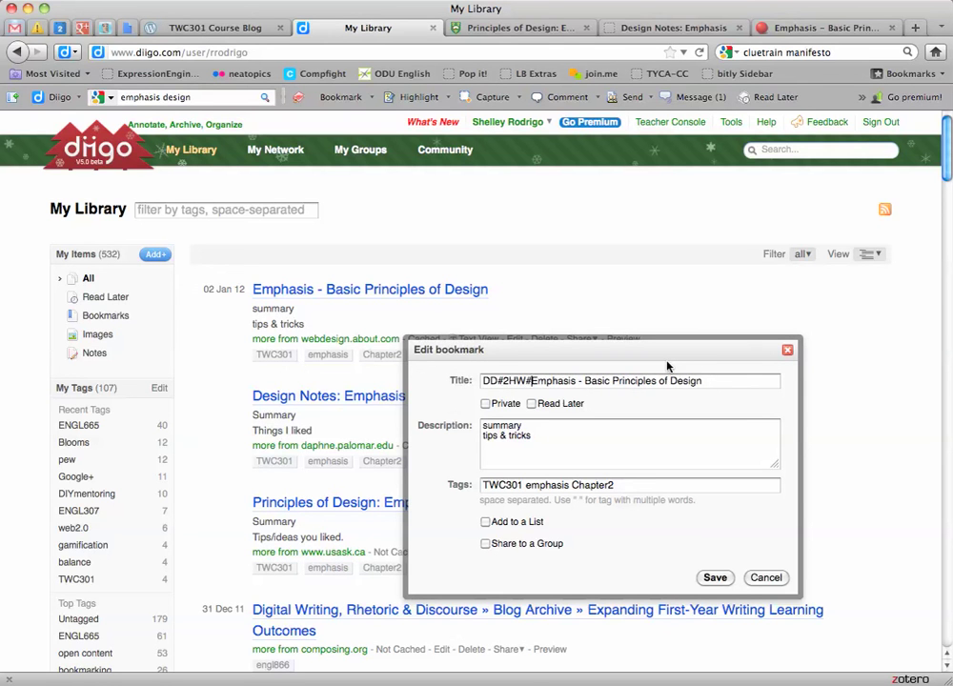
key("BackSpace")
key("BackSpace")
key("BackSpace")
key("BackSpace")
key("BackSpace")
key("BackSpace")
key("BackSpace")
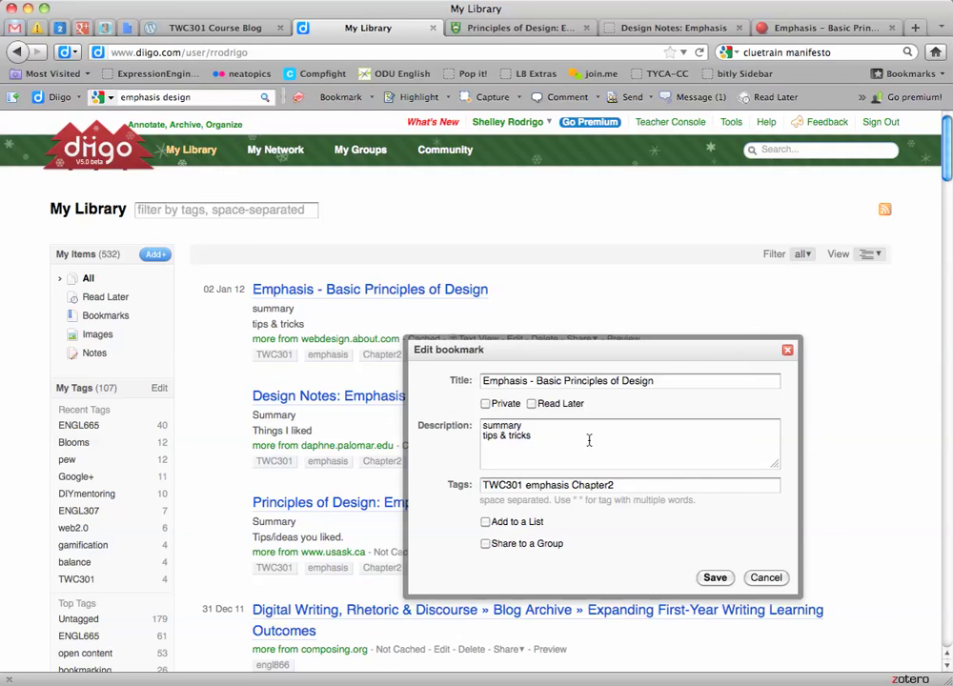
left_click(716, 578)
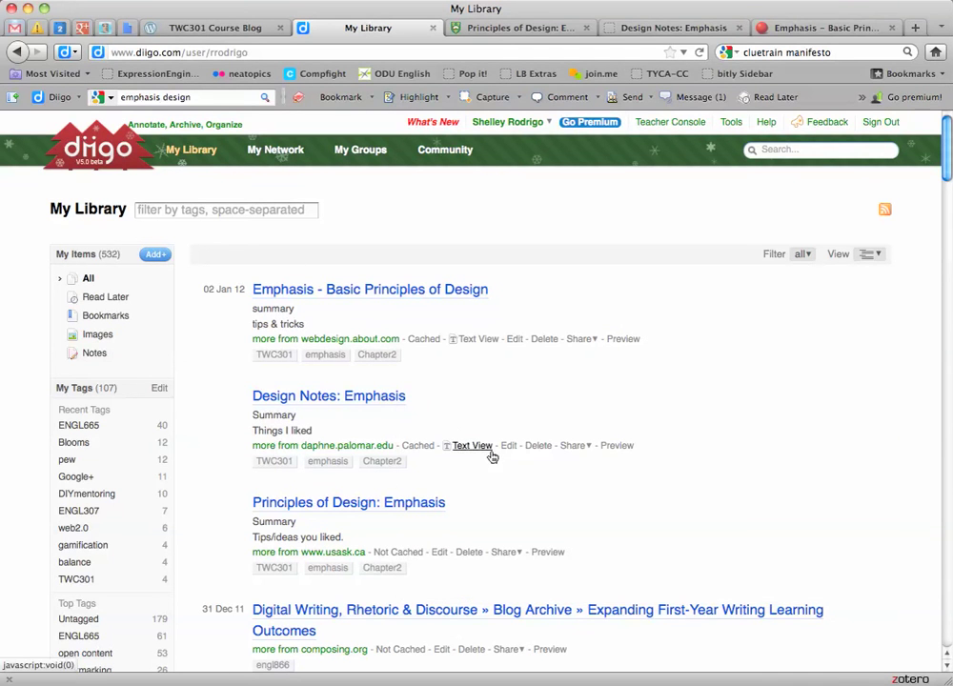
Retitle the Design Notes: Emphasis bookmark to 'Emphasis Design Notes:'
left_click(509, 445)
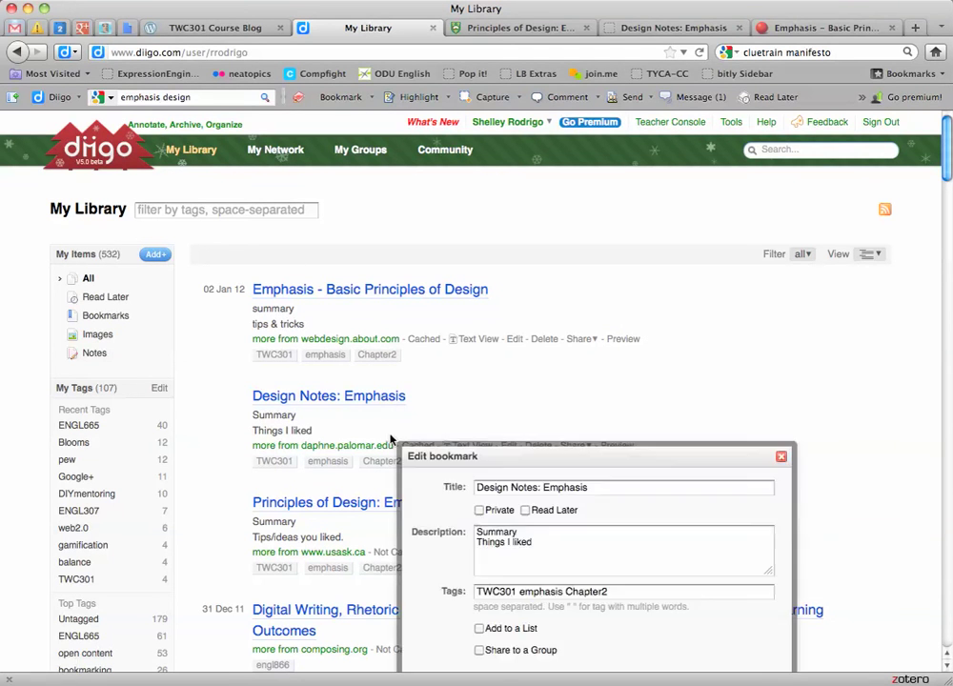
double_click(573, 486)
key("BackSpace")
left_click(477, 487)
type("Emphasis")
scroll(563, 595, "down", 3)
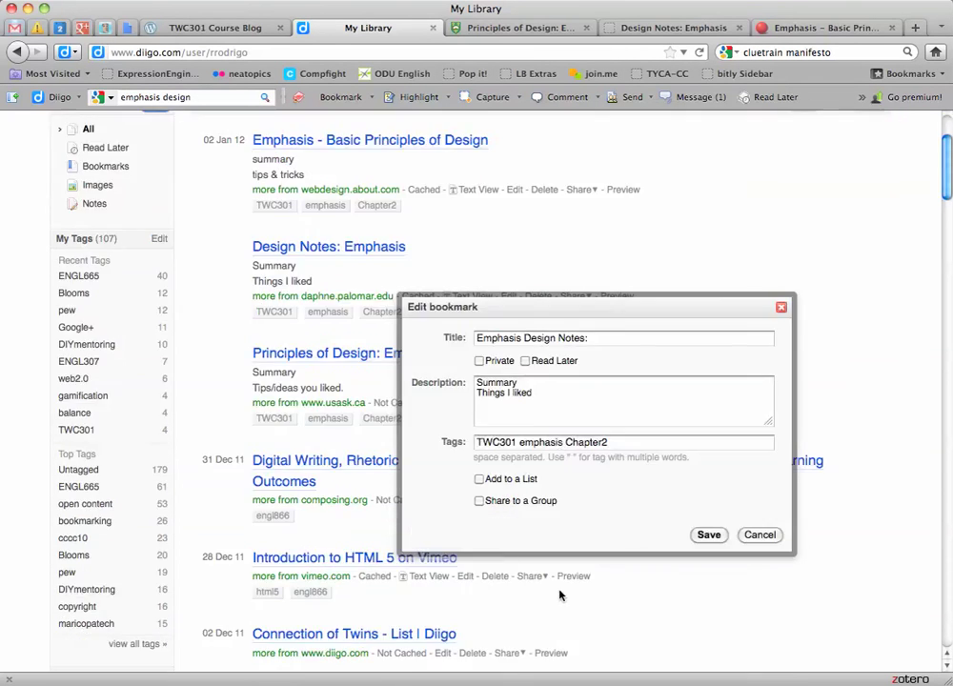
left_click(700, 534)
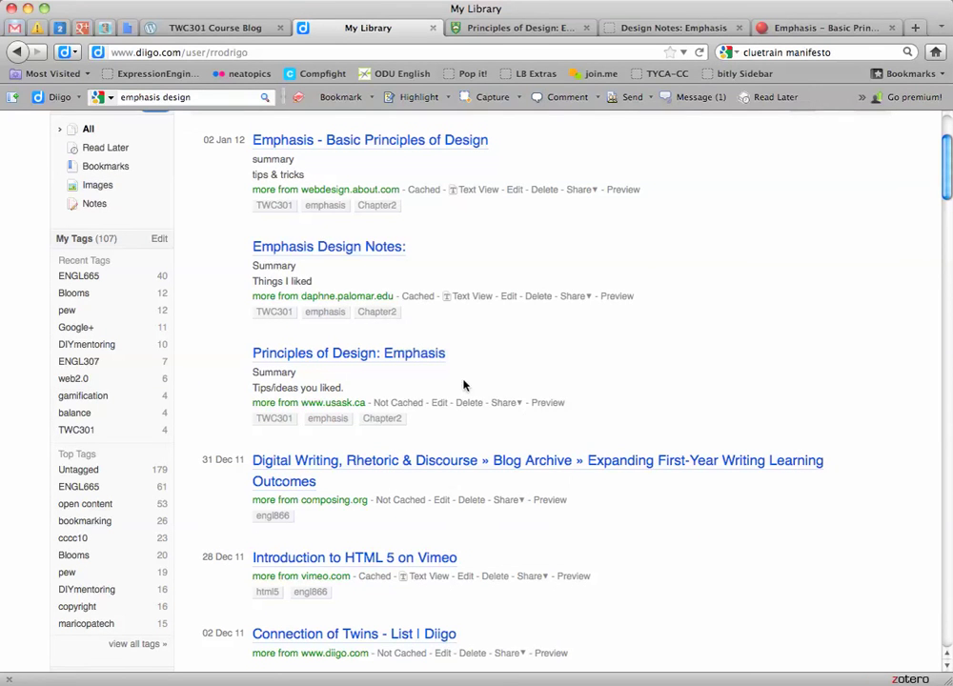
Retitle the Principles of Design: Emphasis bookmark to 'Emphasis Principles of Design:'
left_click(439, 402)
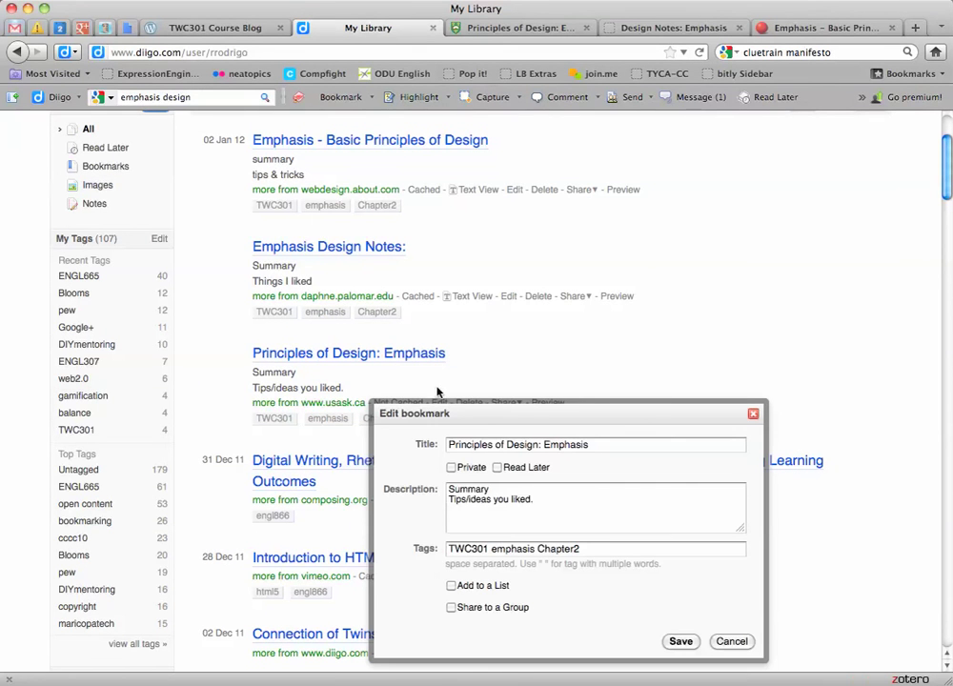
double_click(556, 445)
key("BackSpace")
type("Emphasis")
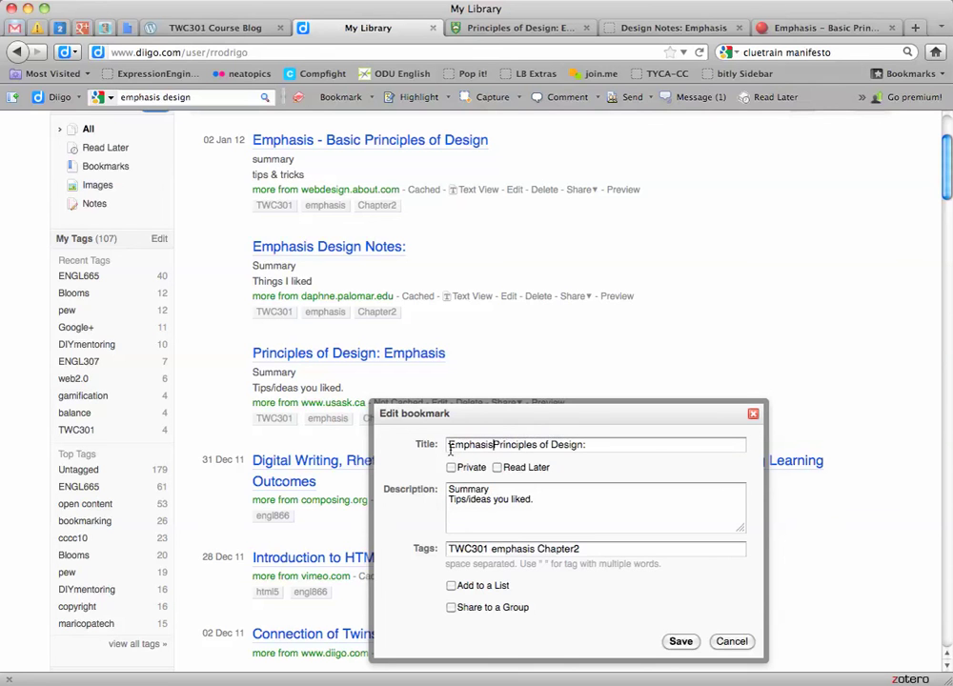
left_click(683, 642)
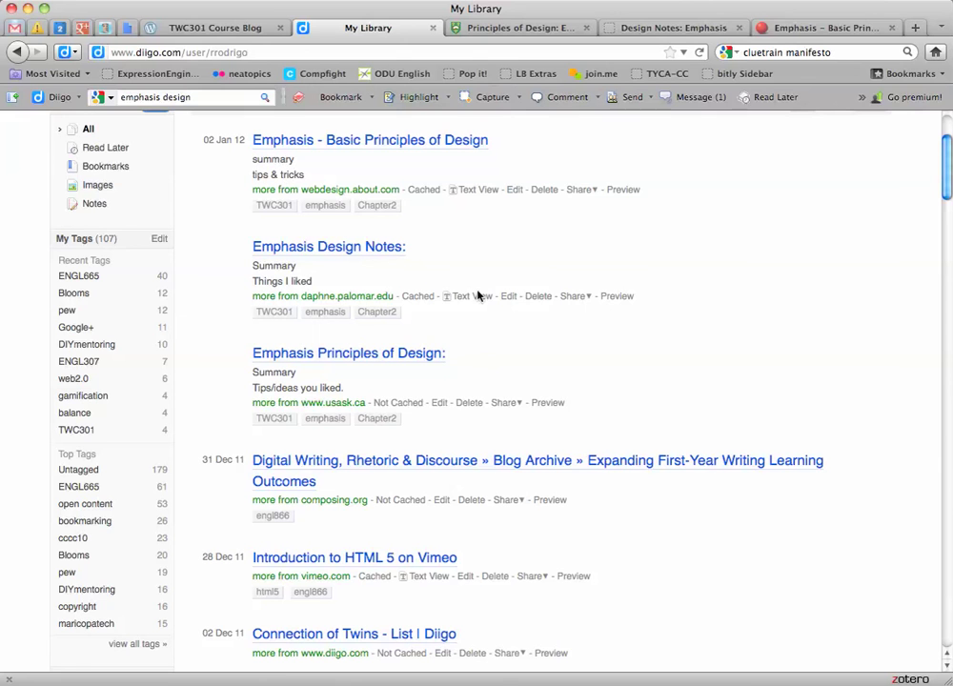
Turn on Share to a Group for Emphasis Design Notes:, choosing TWC301: Multimedia Writing, and save
left_click(510, 299)
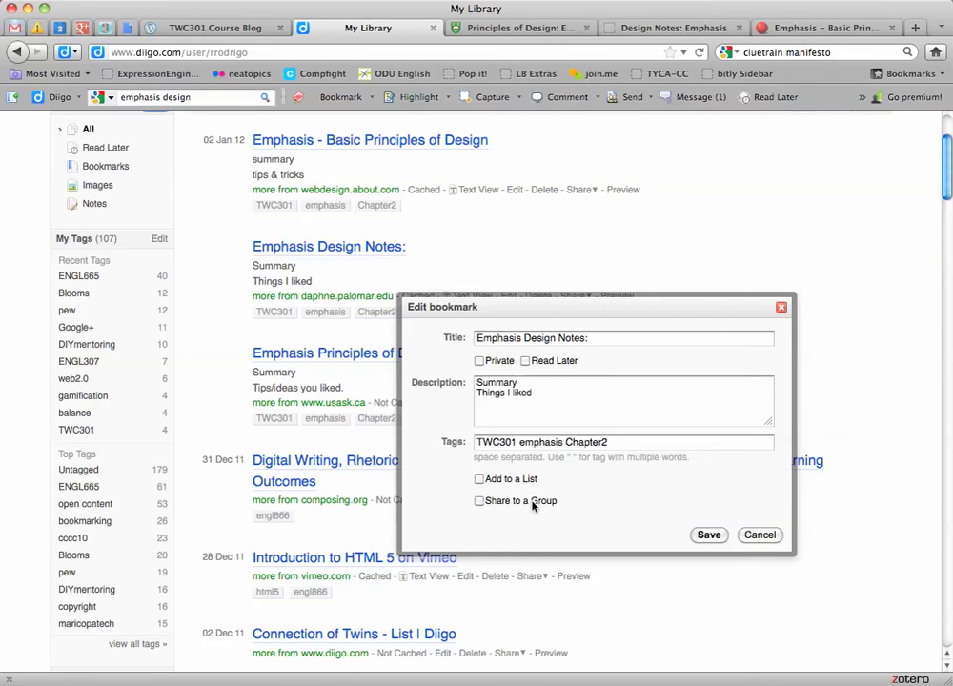
left_click(479, 502)
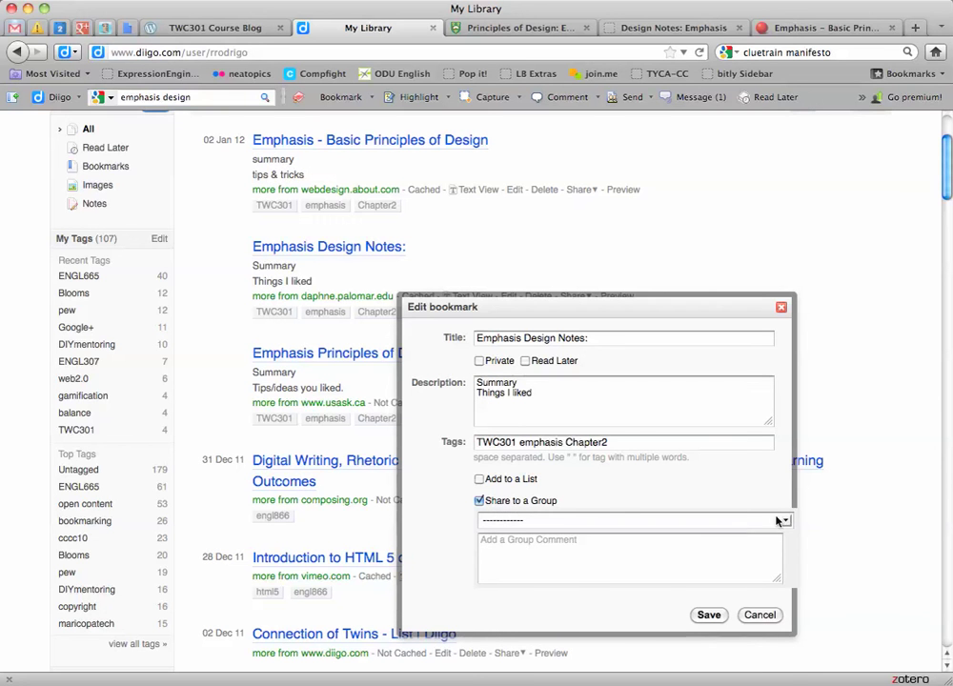
left_click(785, 520)
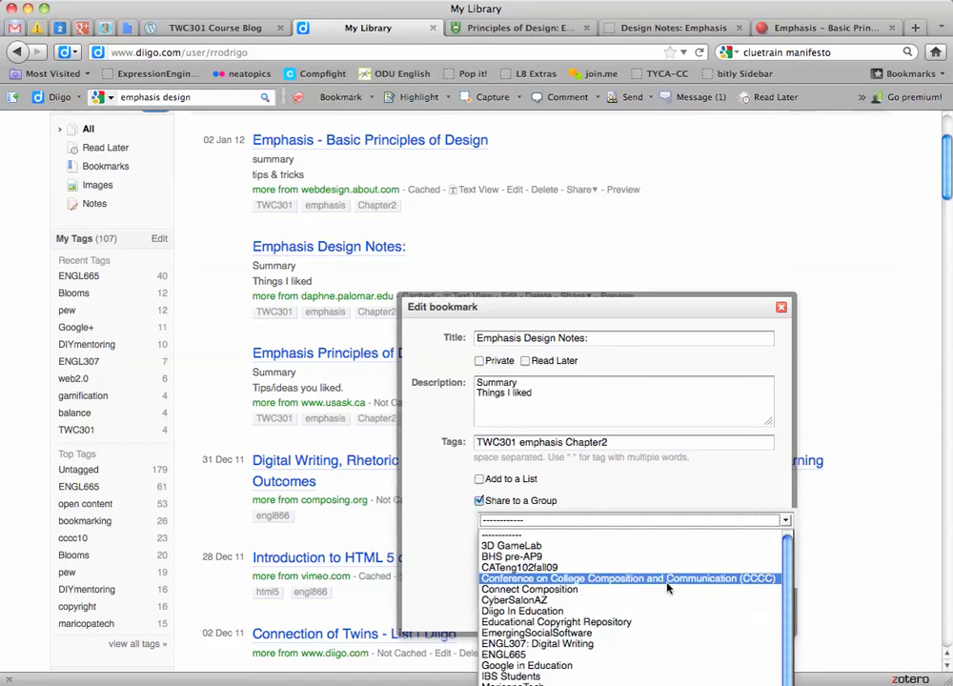
scroll(658, 607, "down", 1)
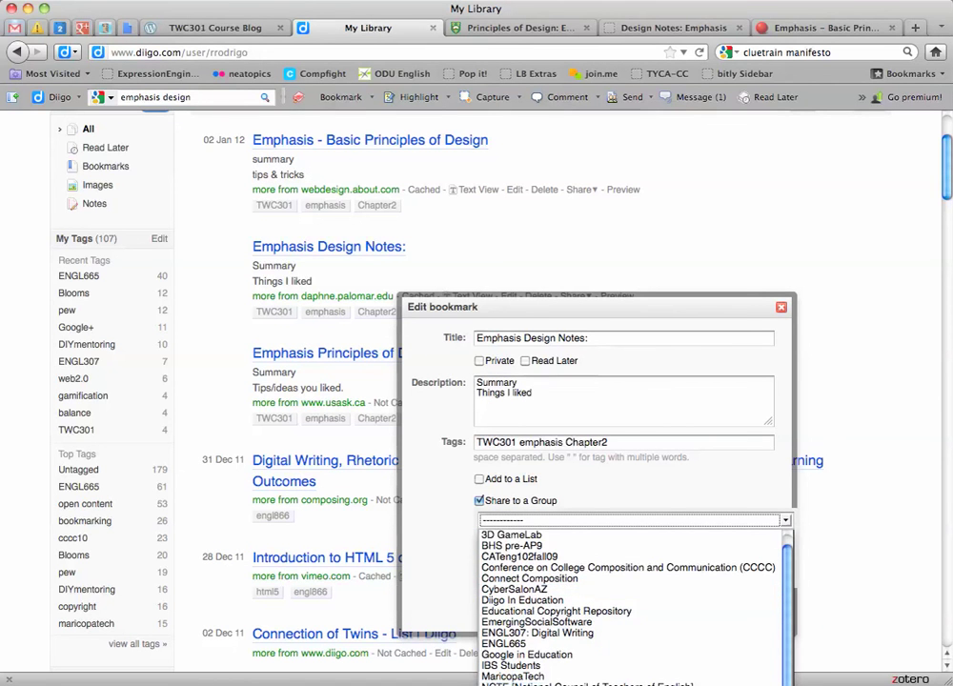
left_click(572, 684)
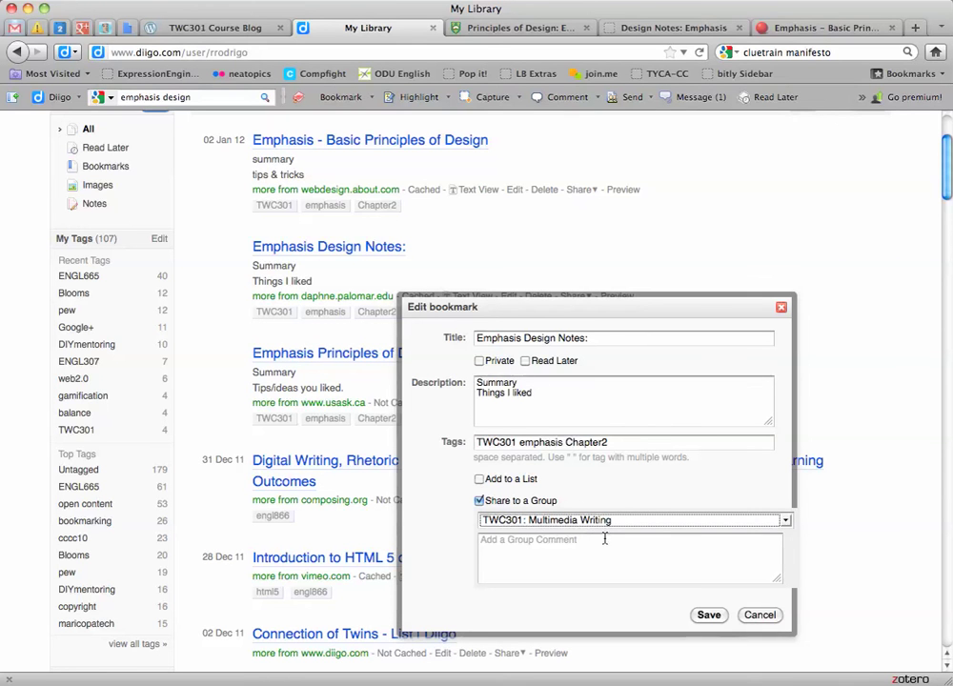
left_click(574, 541)
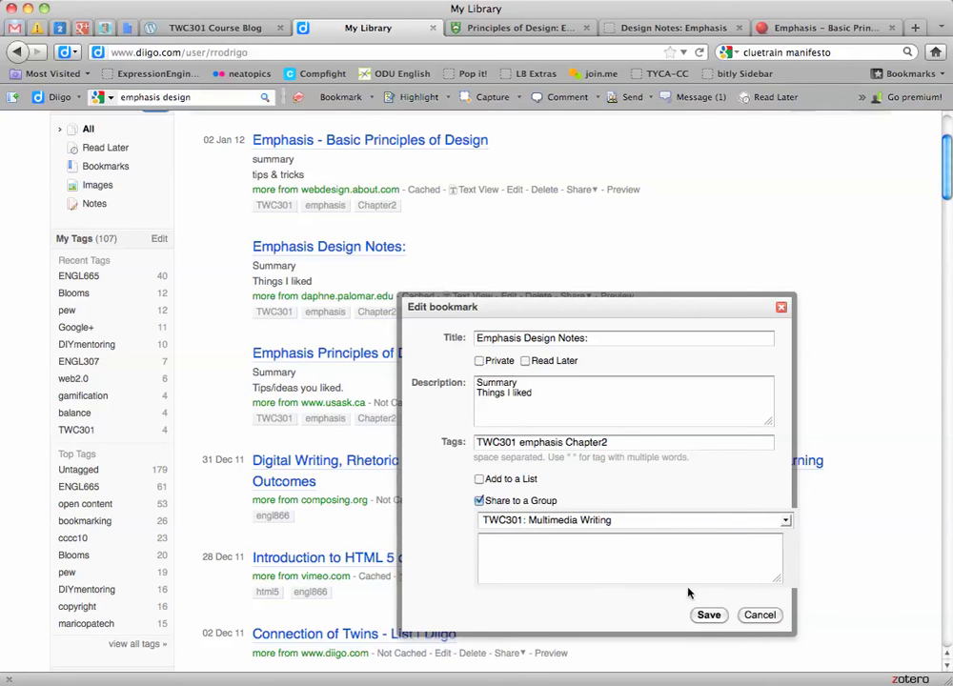
left_click(707, 616)
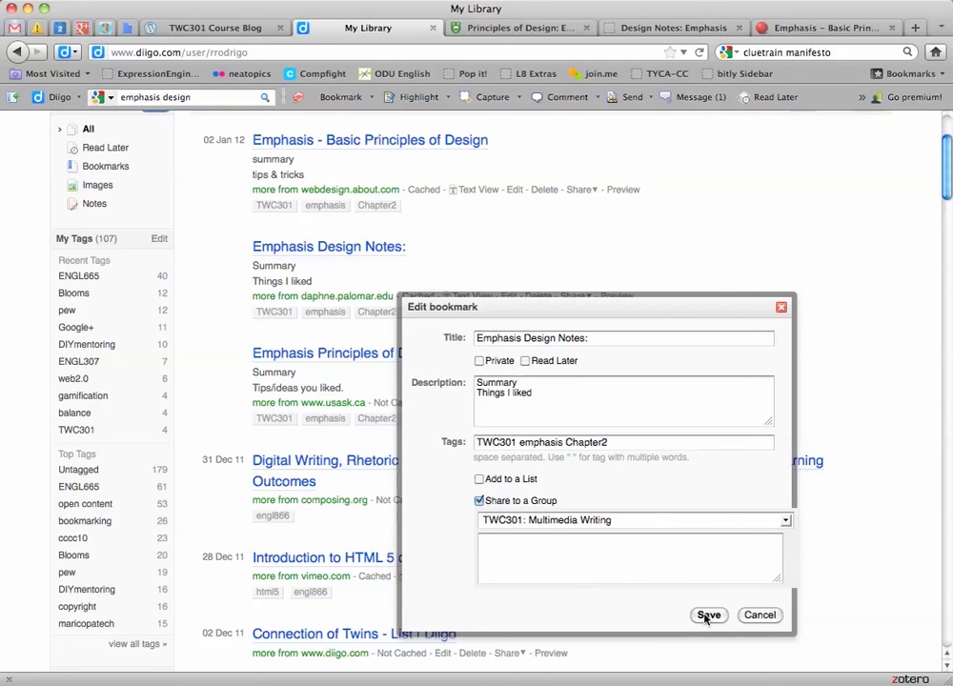